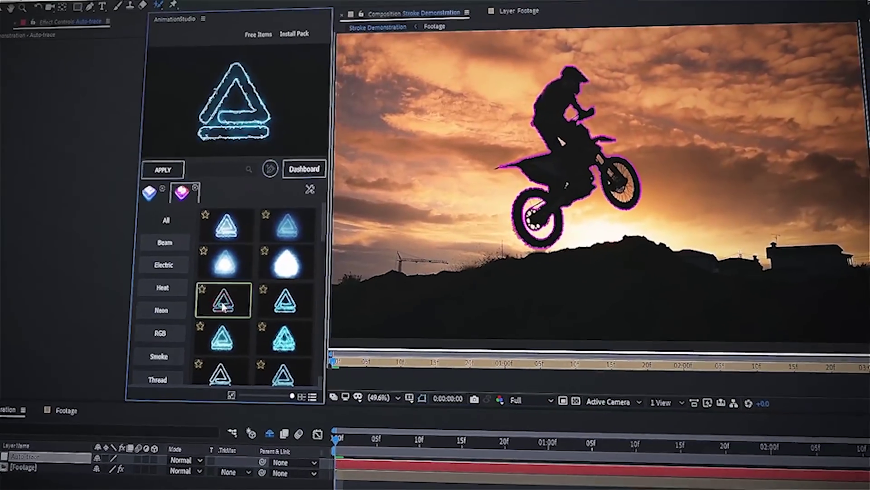
- Apply the chosen Electric stroke preset to the rider's Auto-trace layer for a cyan glow
click(163, 172)
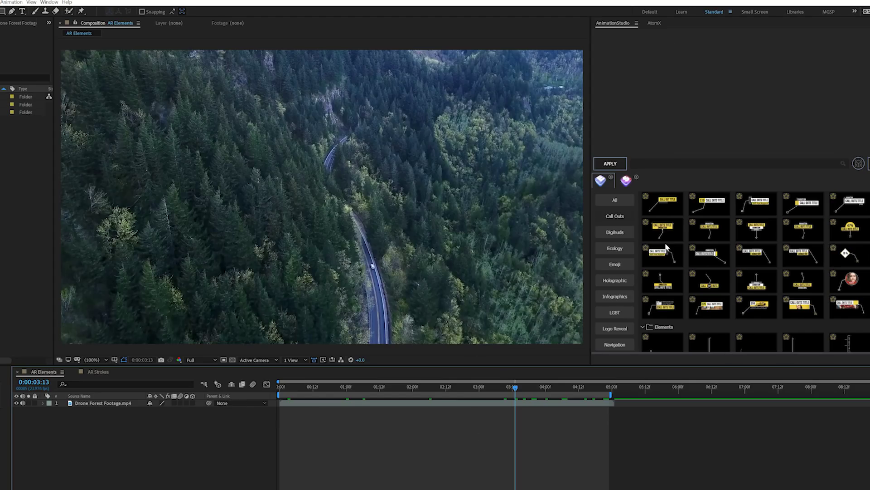
scroll(724, 226, down, 3)
scroll(724, 227, down, 3)
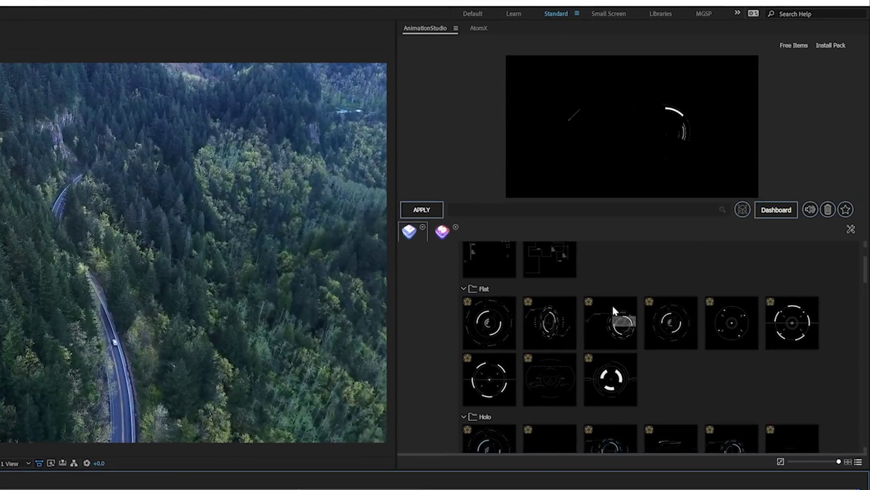
scroll(765, 245, up, 10)
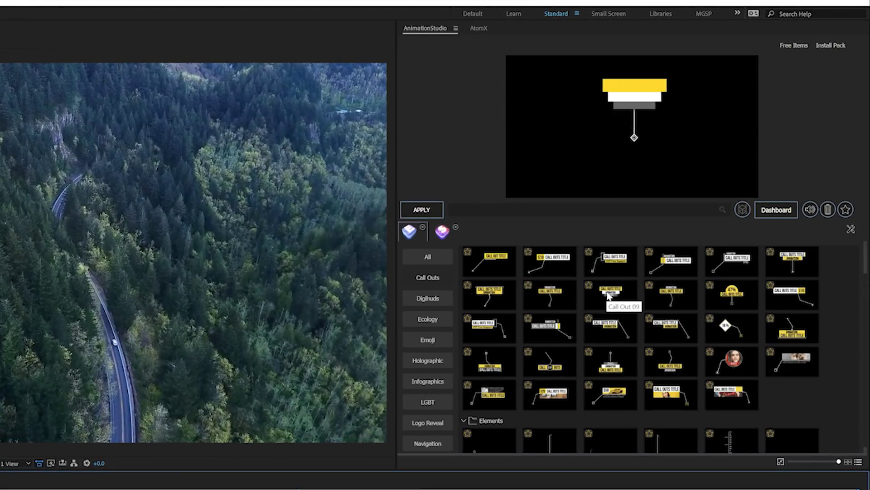
scroll(618, 302, down, 10)
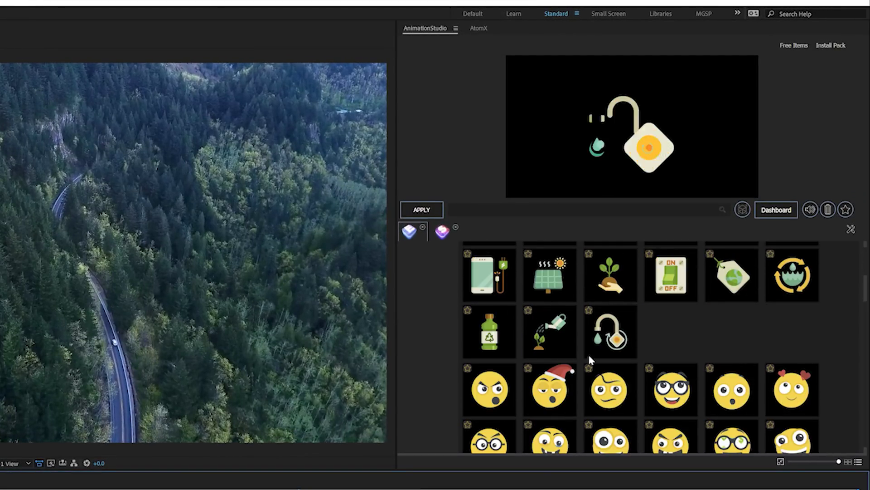
scroll(612, 363, down, 15)
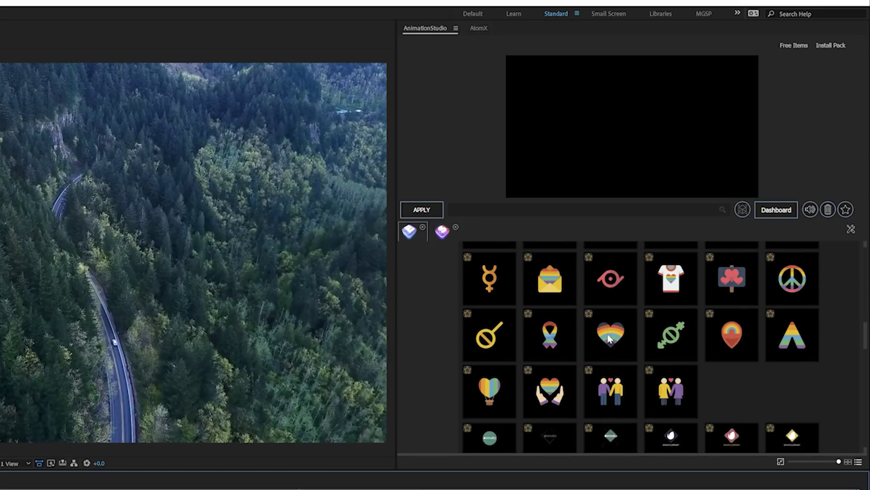
scroll(608, 338, down, 5)
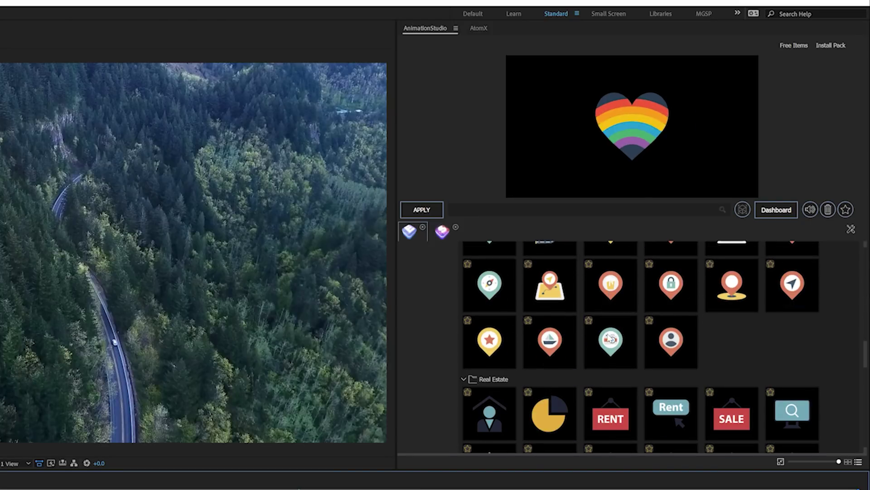
click(442, 232)
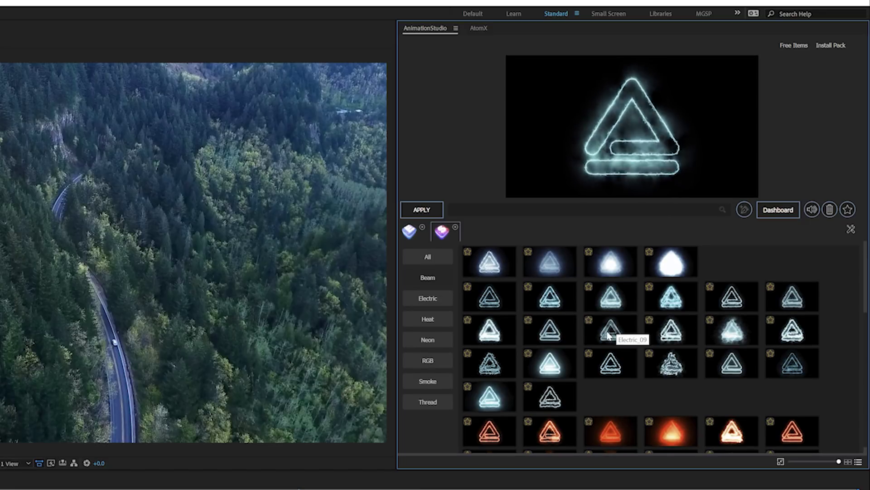
scroll(608, 335, down, 3)
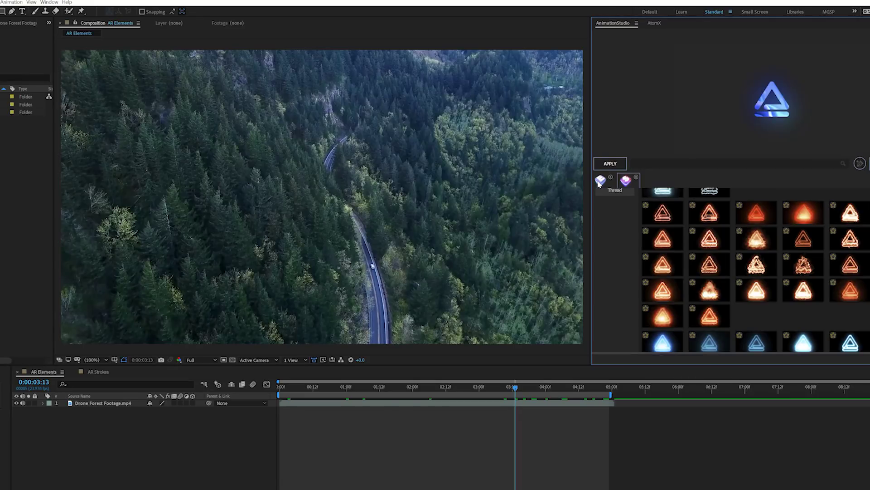
click(599, 181)
key(space)
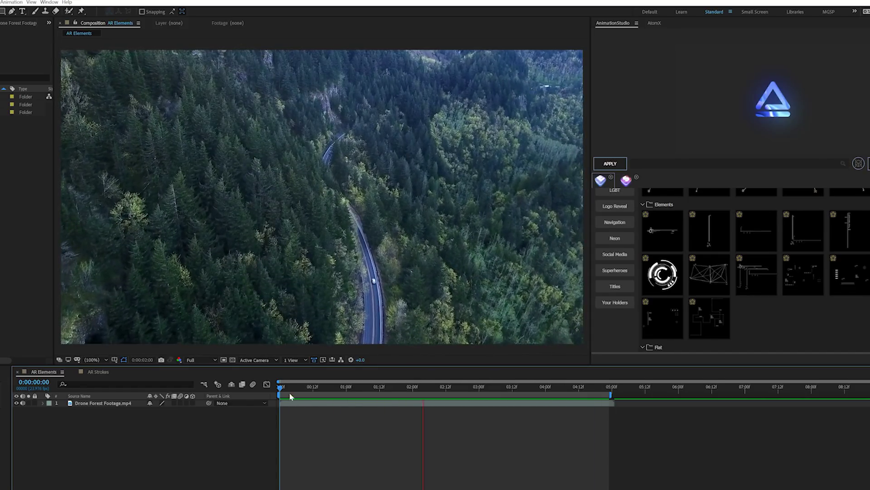
key(space)
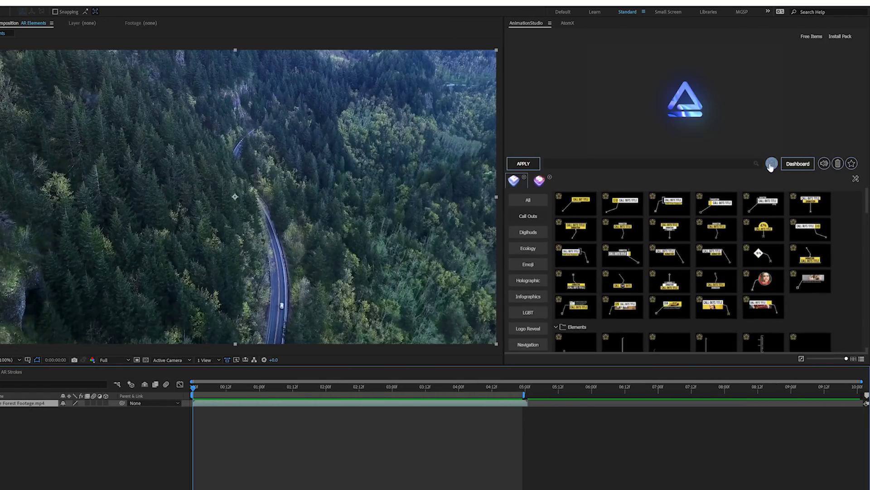
- Camera-track the forest footage, then at frame 0:00:00:02 create a null and camera from a track point
click(771, 165)
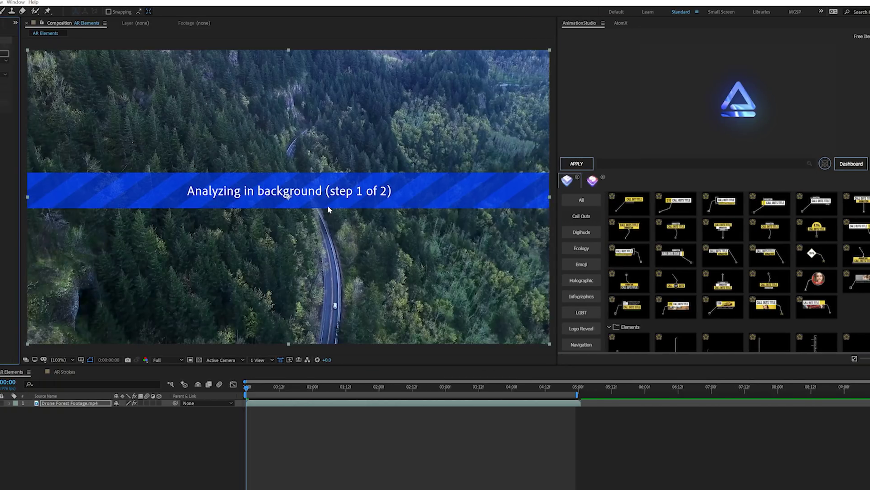
drag(263, 387, 429, 387)
drag(548, 388, 370, 388)
right_click(309, 165)
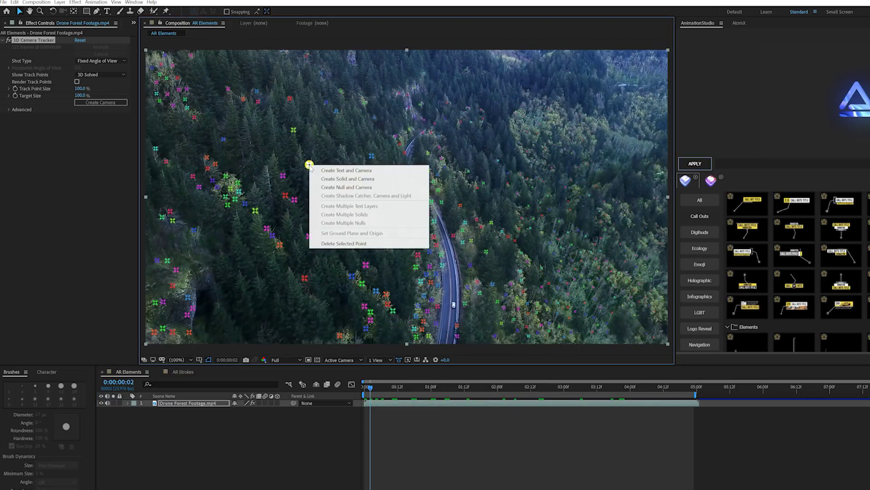
click(347, 187)
- Attach the Call Out 08 'Call Outs Title' preset to Track Null 1 and preview it from the start
click(176, 404)
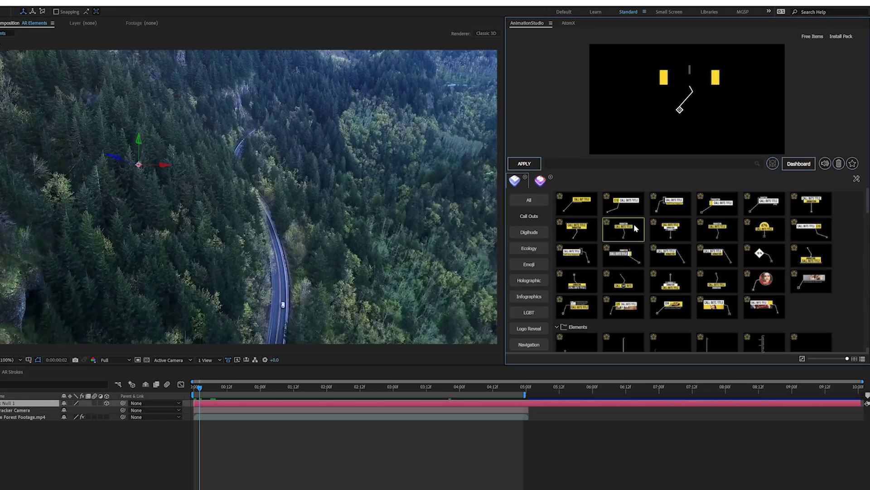
click(524, 164)
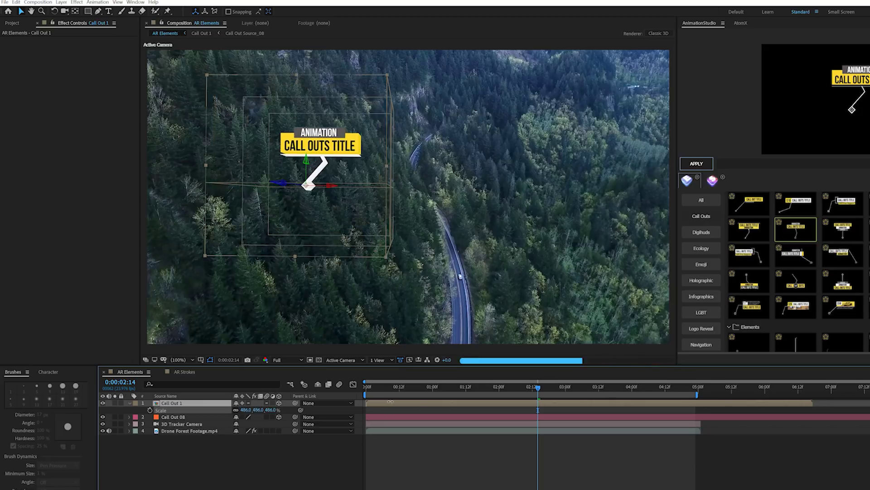
key(Home)
key(space)
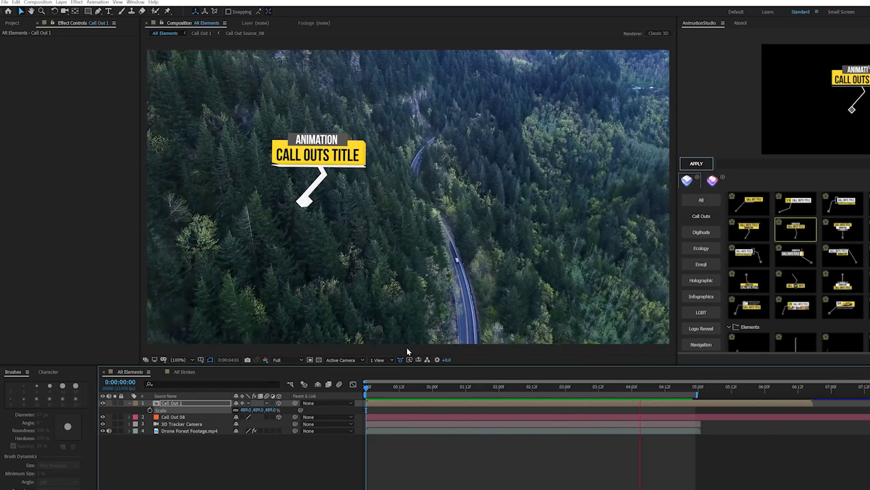
- In Call Out Source_08, change the text to 'NATURE / FOREST DRIVE' and make Shape_04 orange-red
double_click(177, 403)
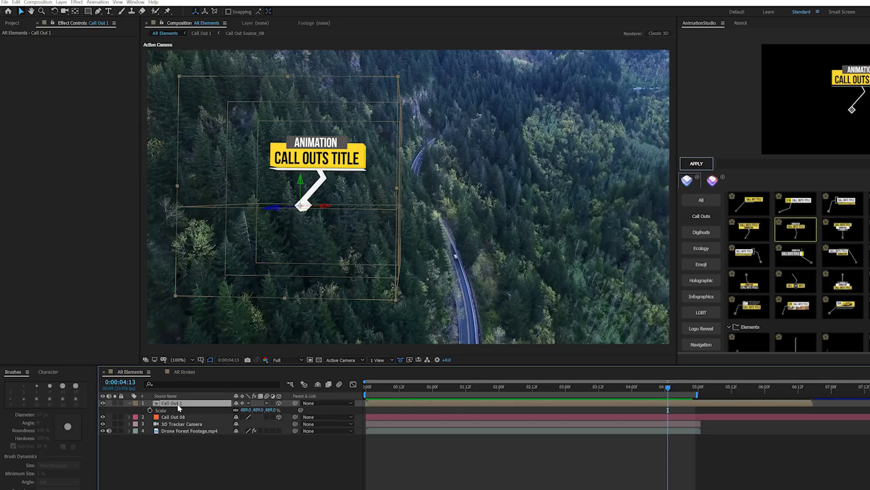
double_click(170, 410)
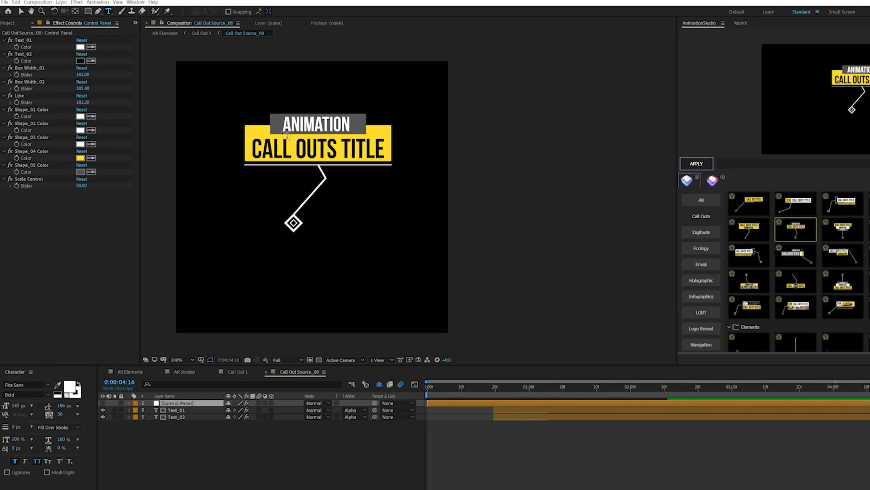
click(280, 152)
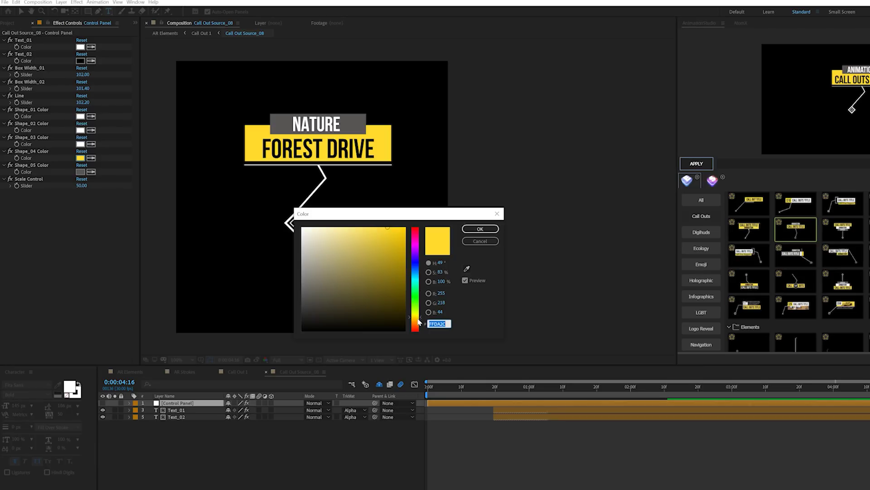
drag(418, 322, 417, 328)
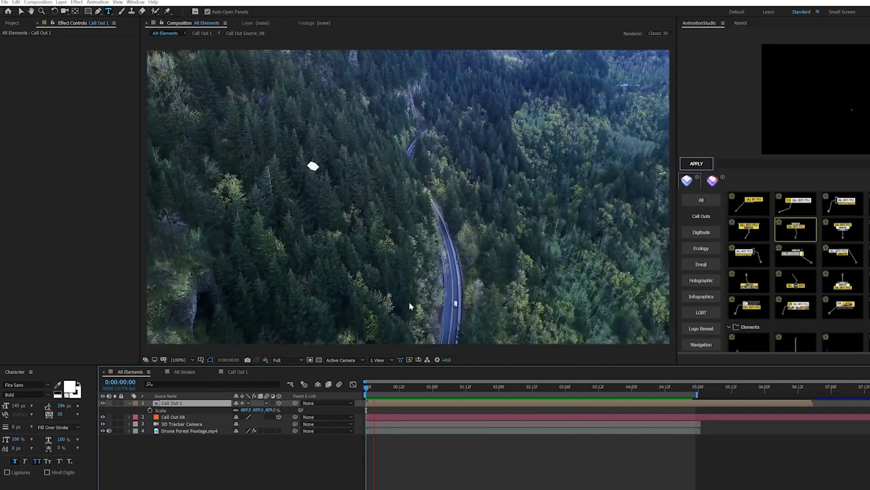
- Browse the AnimationStudio grid down to Social Media Titles, previewing the jar-with-sprout ecology icon on the way
scroll(753, 287, down, 15)
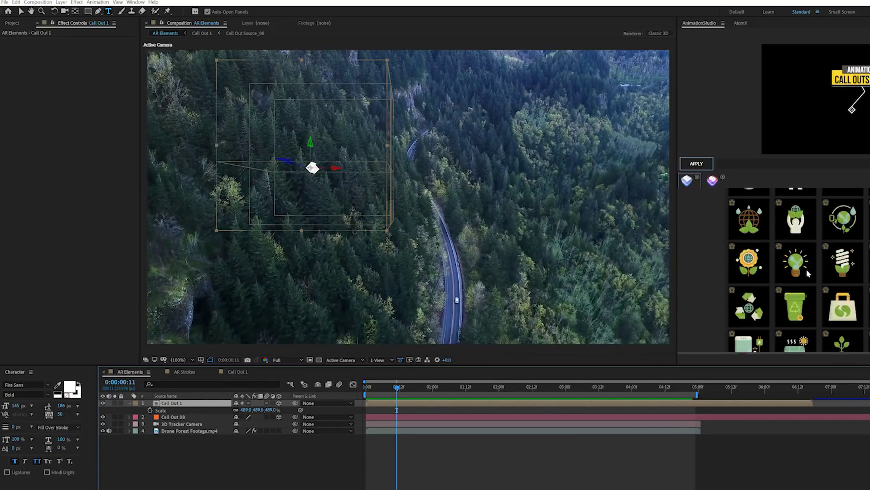
scroll(820, 248, up, 5)
click(852, 209)
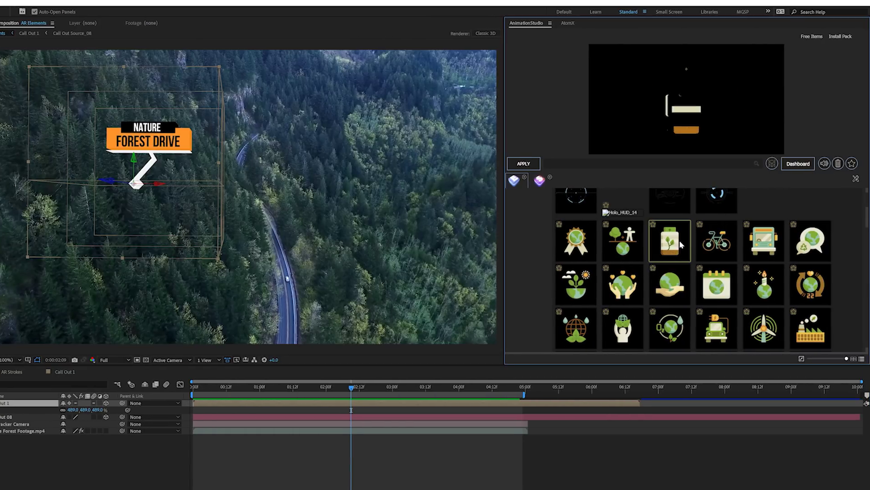
scroll(714, 250, down, 3)
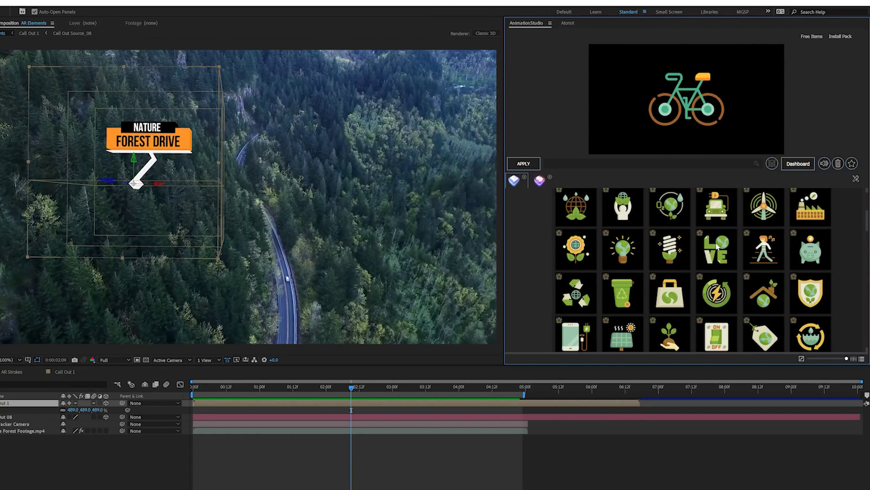
scroll(702, 256, down, 20)
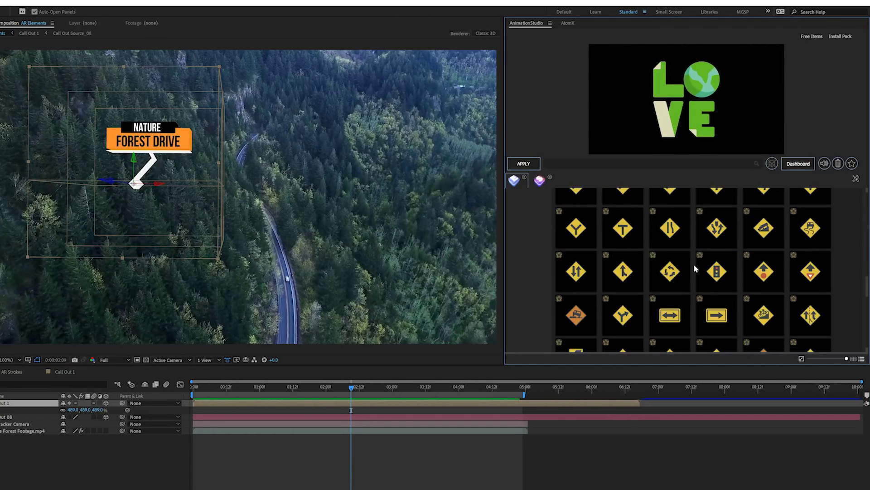
scroll(698, 268, down, 3)
scroll(694, 269, up, 6)
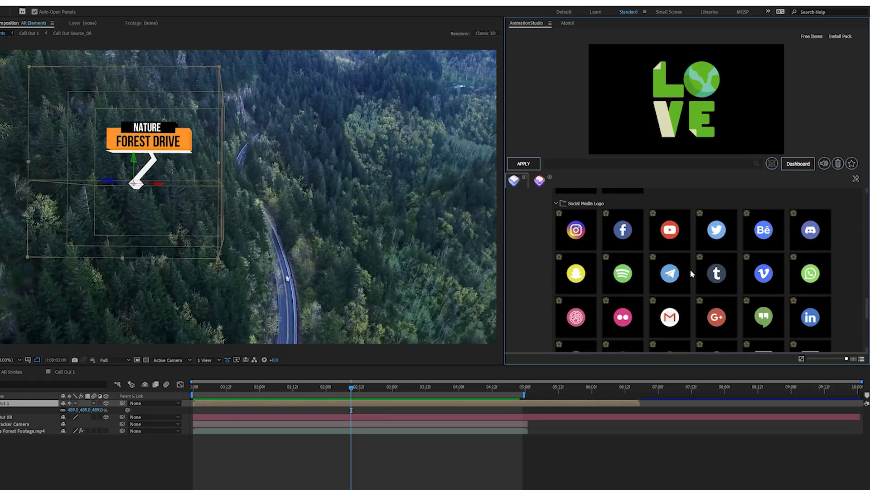
scroll(637, 272, down, 5)
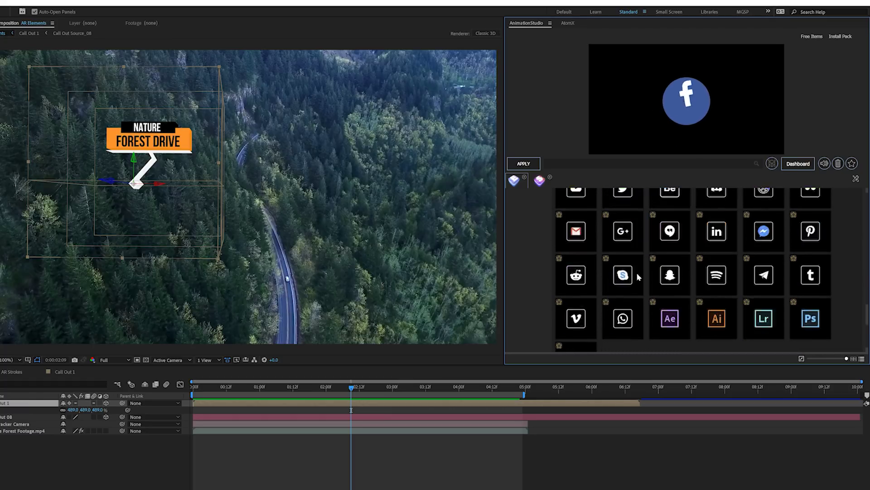
scroll(653, 265, up, 3)
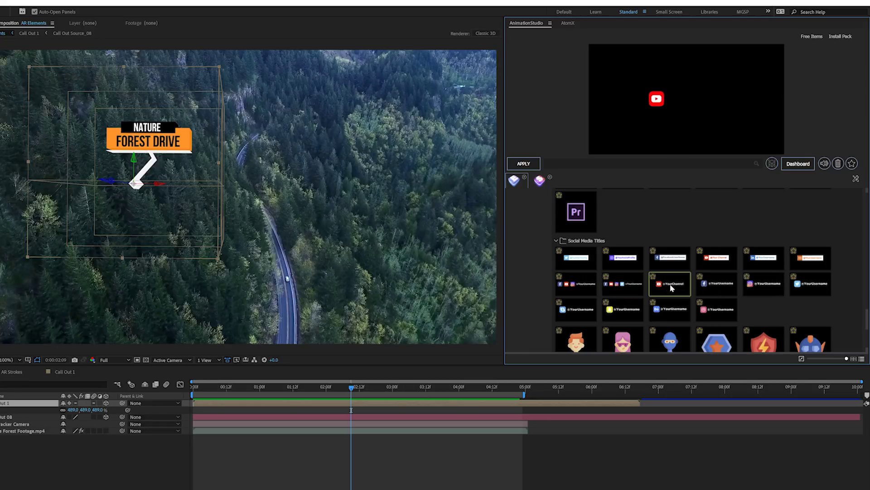
scroll(680, 267, down, 6)
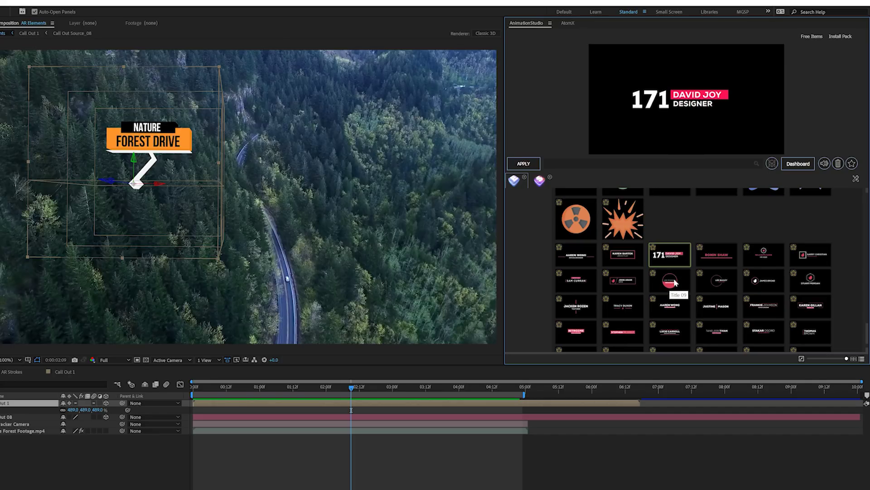
scroll(675, 282, down, 5)
scroll(676, 283, up, 1)
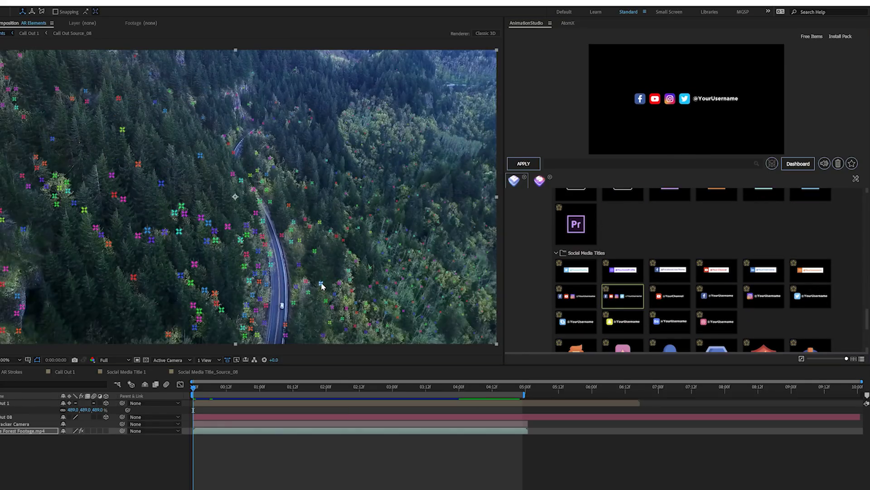
- Create Null 1 at a track point beside the road and apply the YouTube channel title to it
right_click(307, 282)
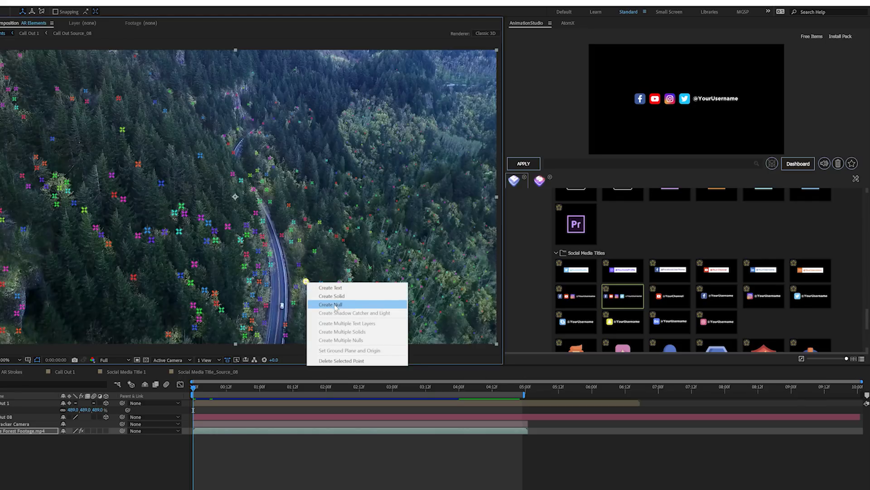
click(336, 306)
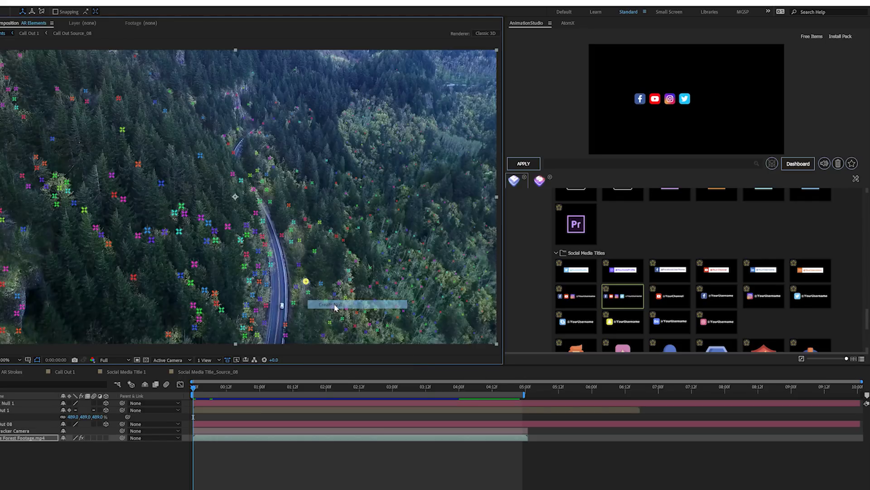
click(6, 403)
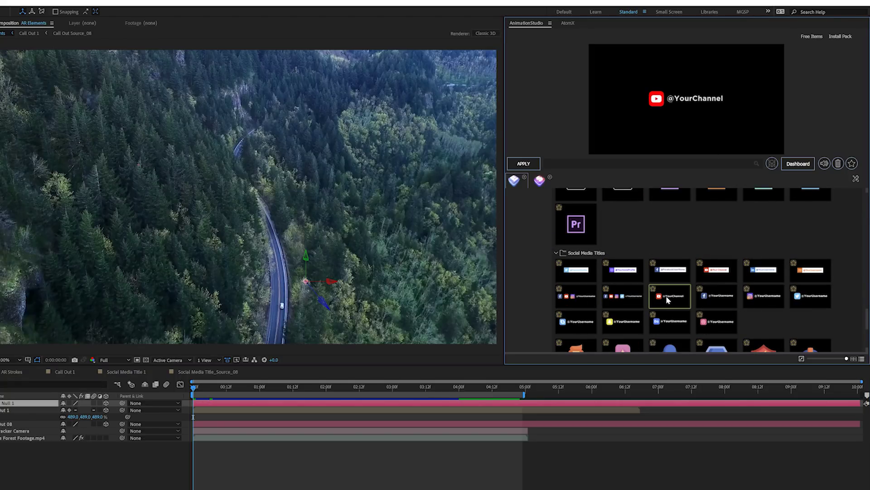
click(519, 164)
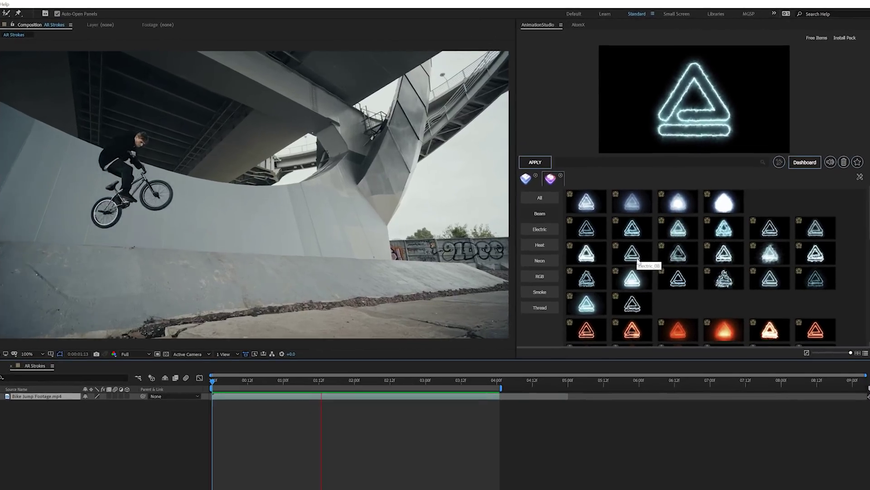
- Scroll down the AR Strokes effects pack to browse its glowing stroke presets
scroll(653, 245, down, 5)
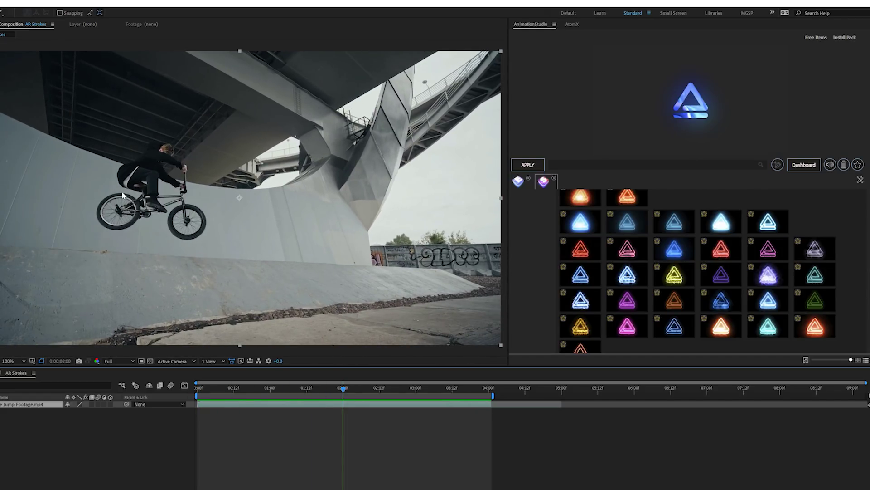
- Scroll further through the AR Strokes presets to preview more stroke styles
scroll(671, 269, down, 3)
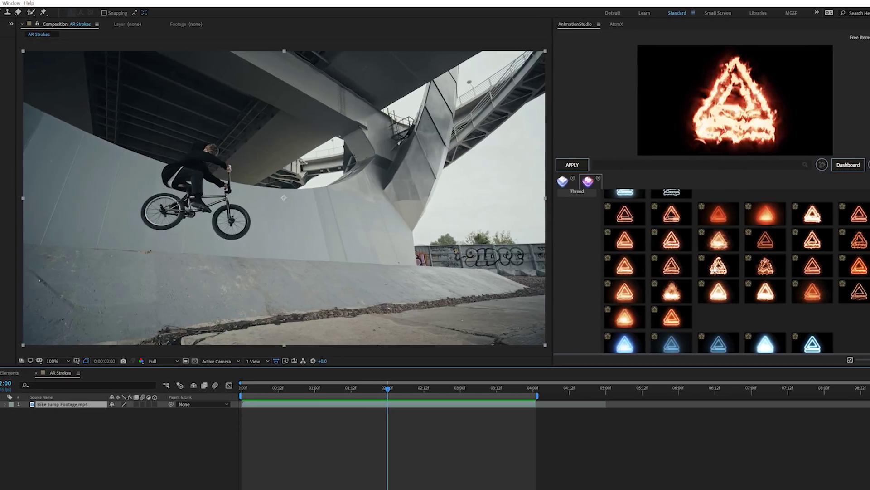
scroll(723, 269, down, 1)
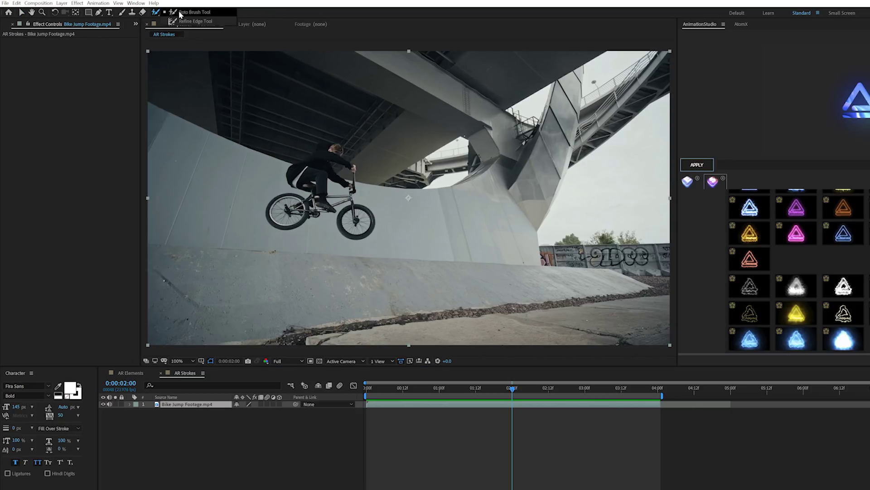
- In Layer view, paint a Roto Brush stroke over the BMX wheels and propagate the matte through later frames
double_click(184, 405)
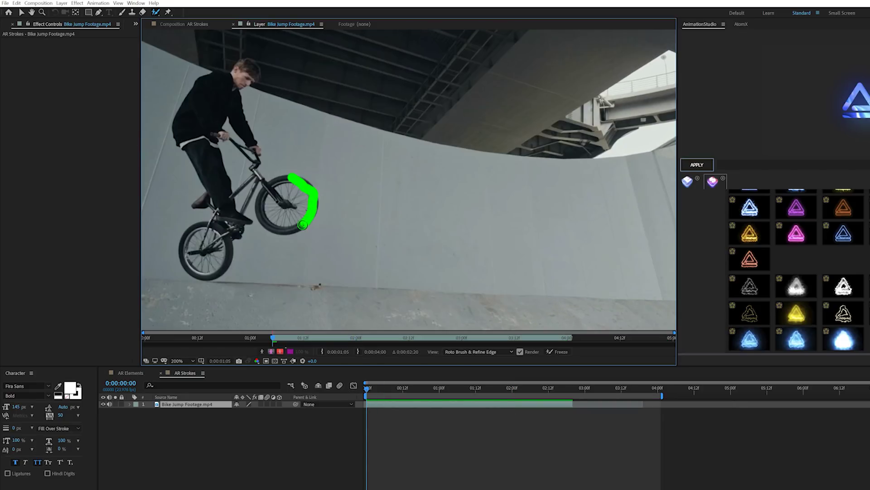
drag(302, 224, 303, 223)
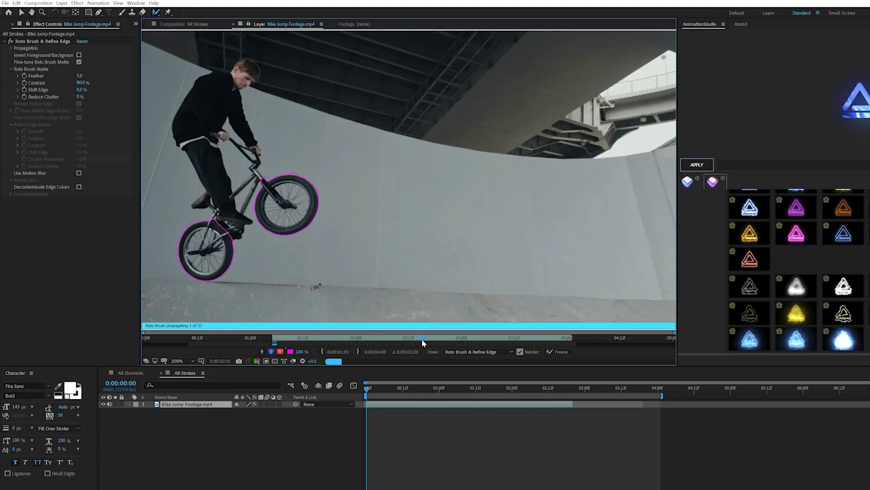
mouse_move(423, 338)
mouse_down()
mouse_move(397, 333)
mouse_move(505, 335)
mouse_move(462, 337)
mouse_up()
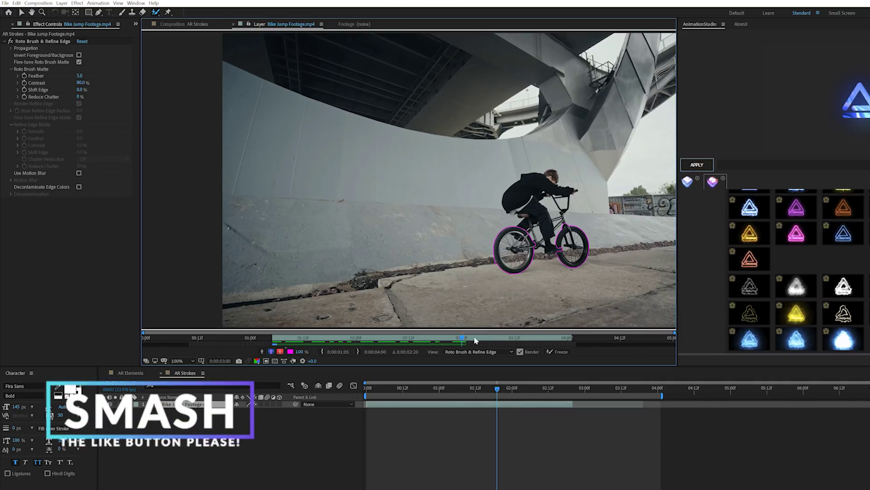
drag(466, 339, 517, 339)
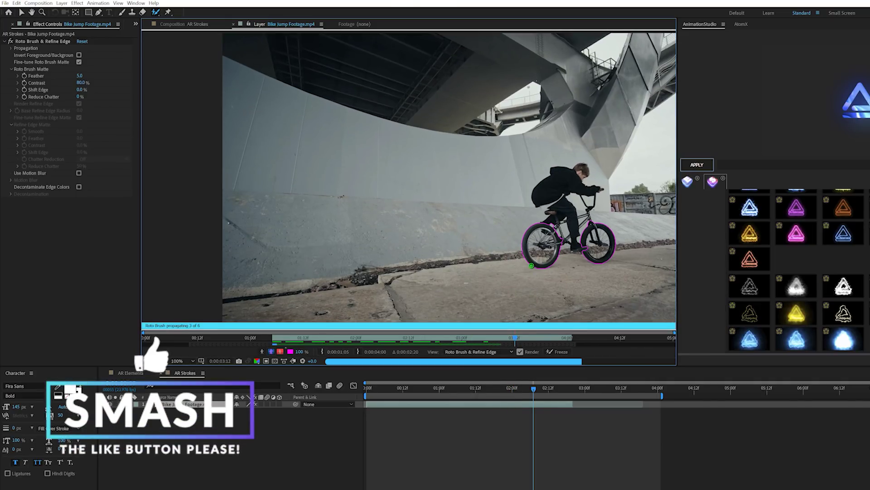
click(535, 338)
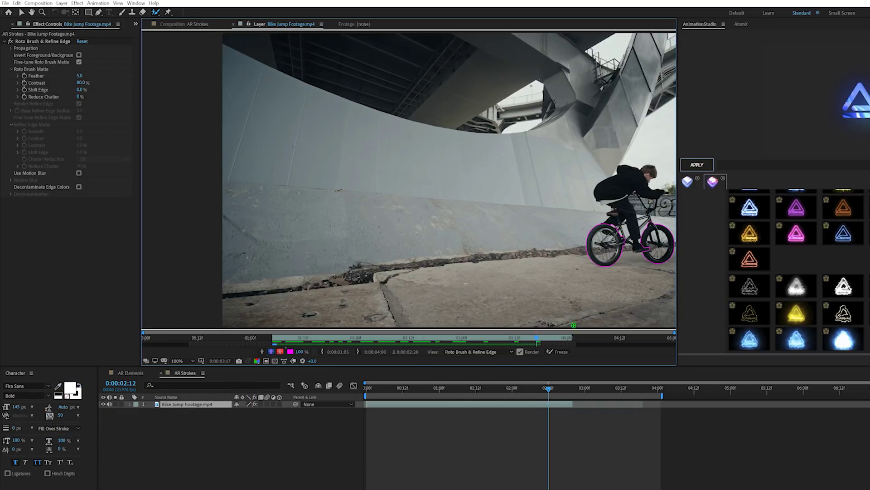
key(shift+Page_Down)
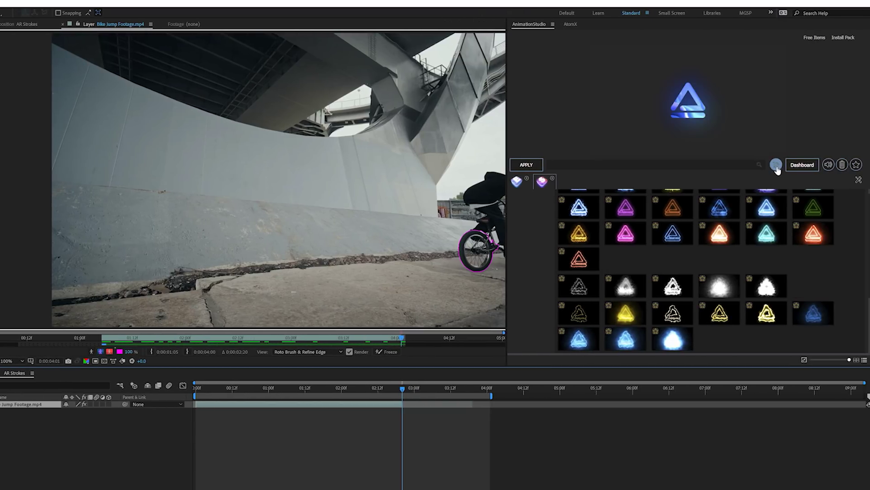
- Auto-trace the wheel matte into a new Auto-traced Bike Jump Footage.mp4 layer
click(776, 165)
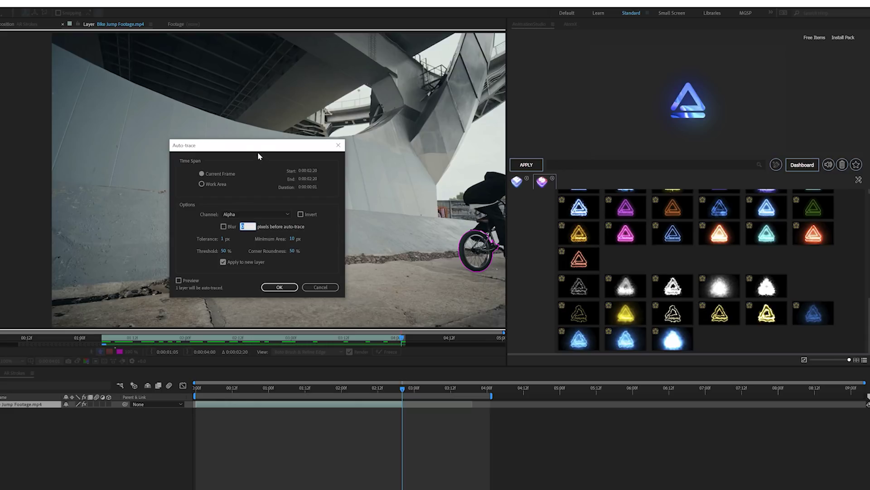
drag(256, 150, 324, 151)
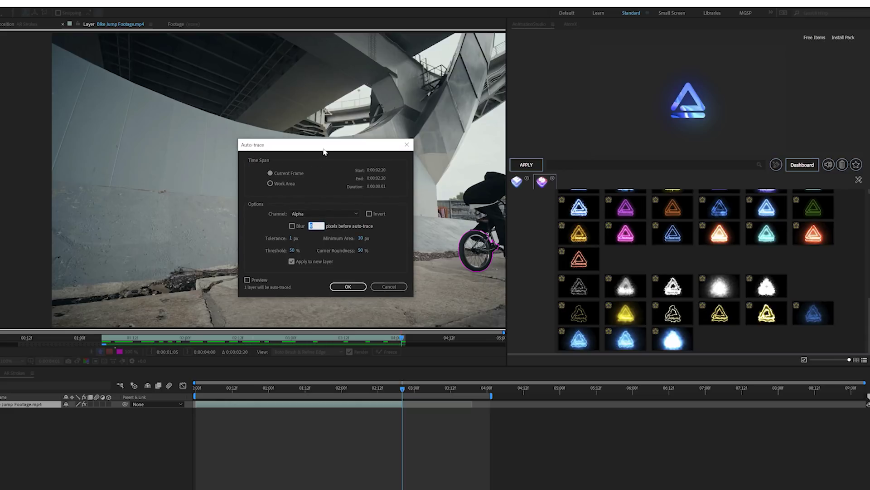
click(348, 287)
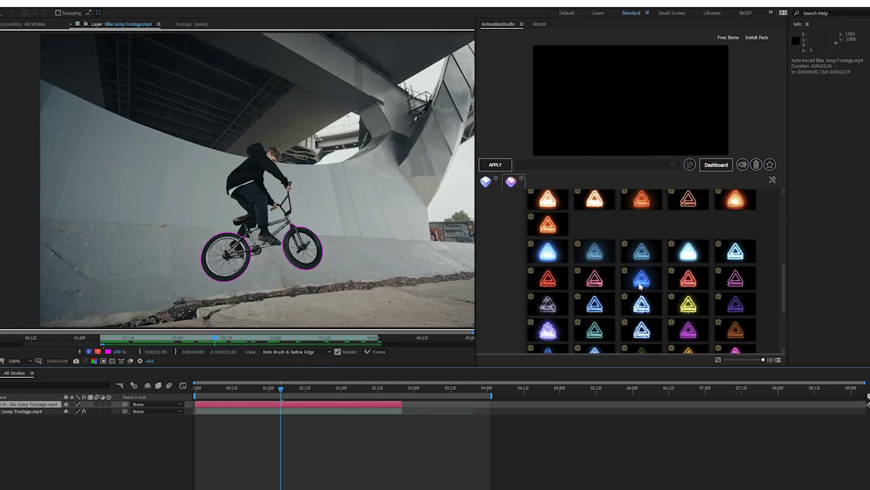
- Apply the Arc Reactor electric stroke preset to the traced wheels for cyan glowing rings
scroll(640, 283, down, 4)
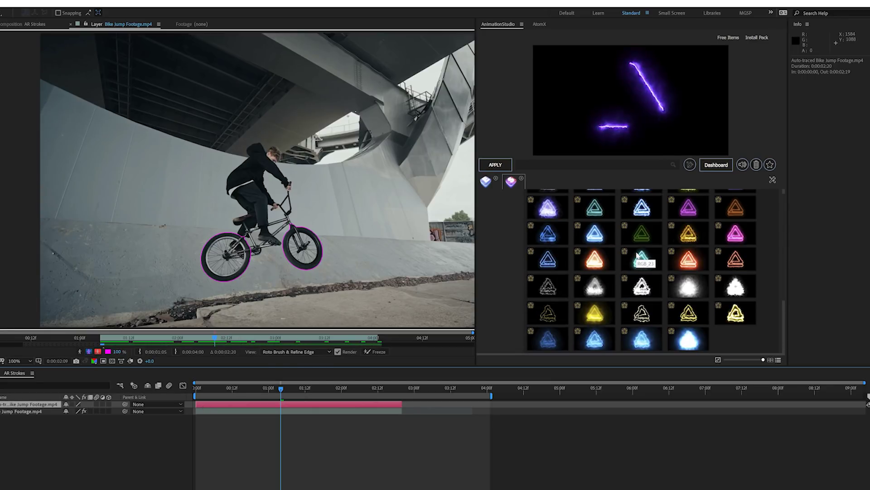
scroll(589, 247, up, 5)
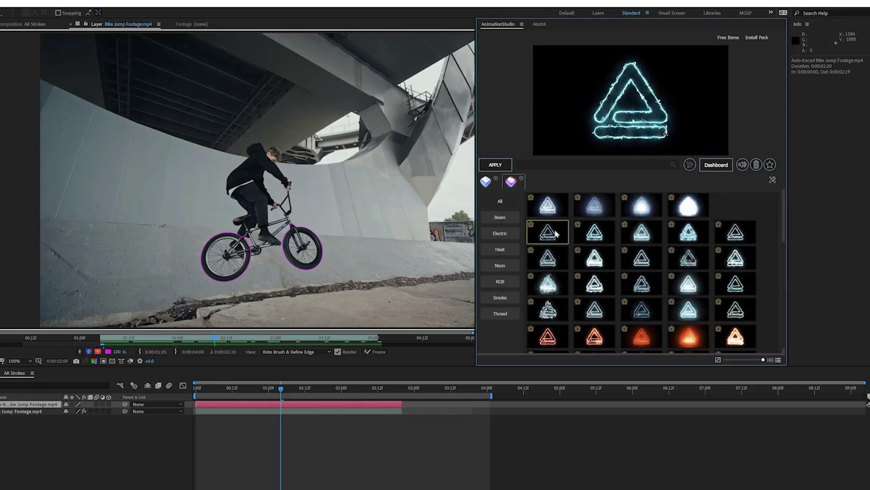
click(486, 169)
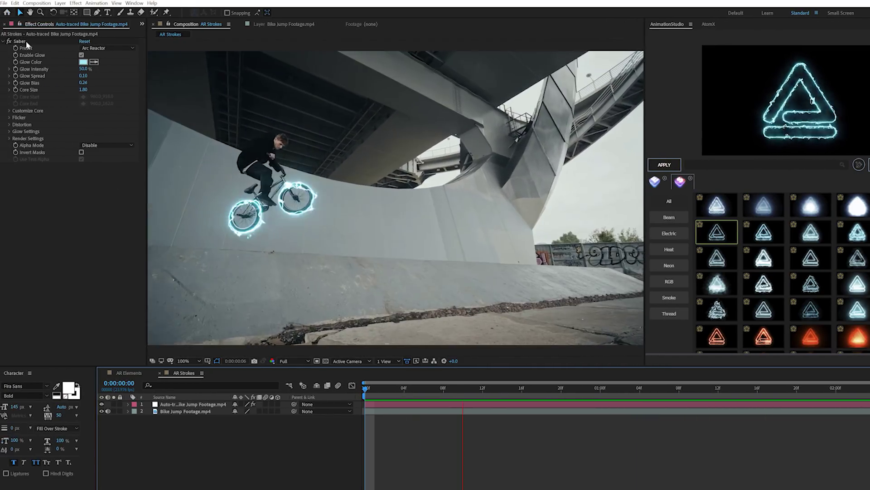
click(26, 42)
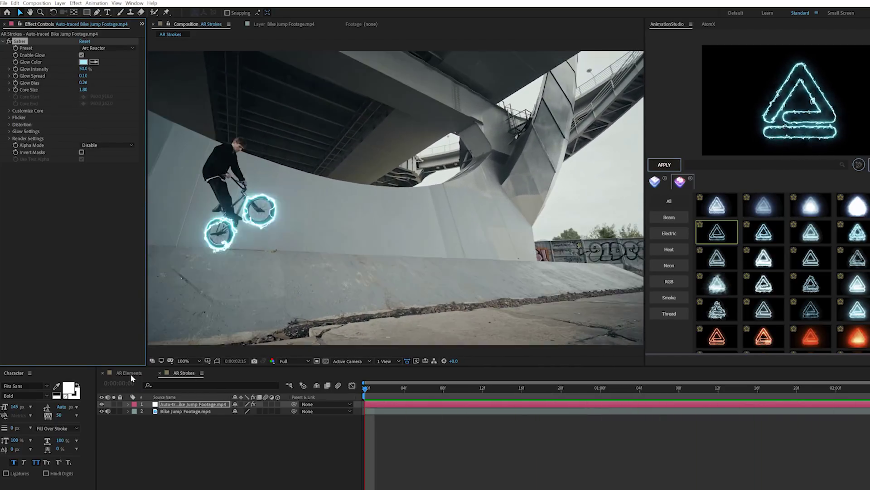
click(130, 374)
click(184, 373)
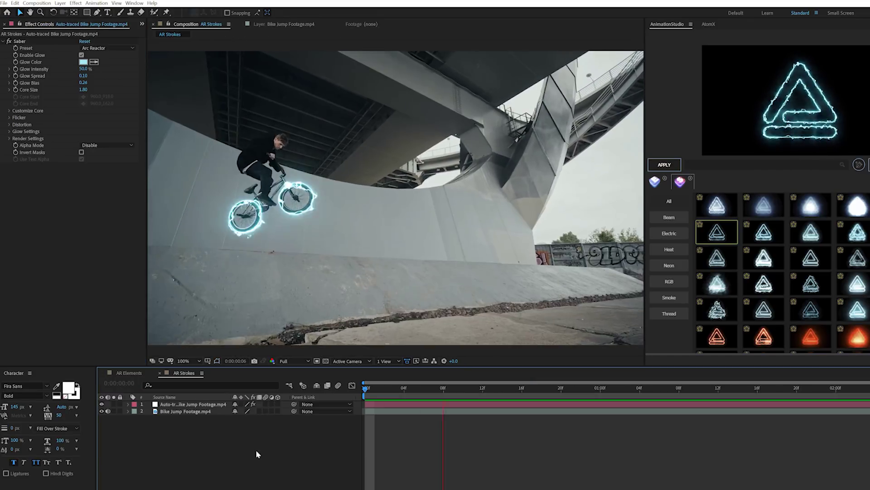